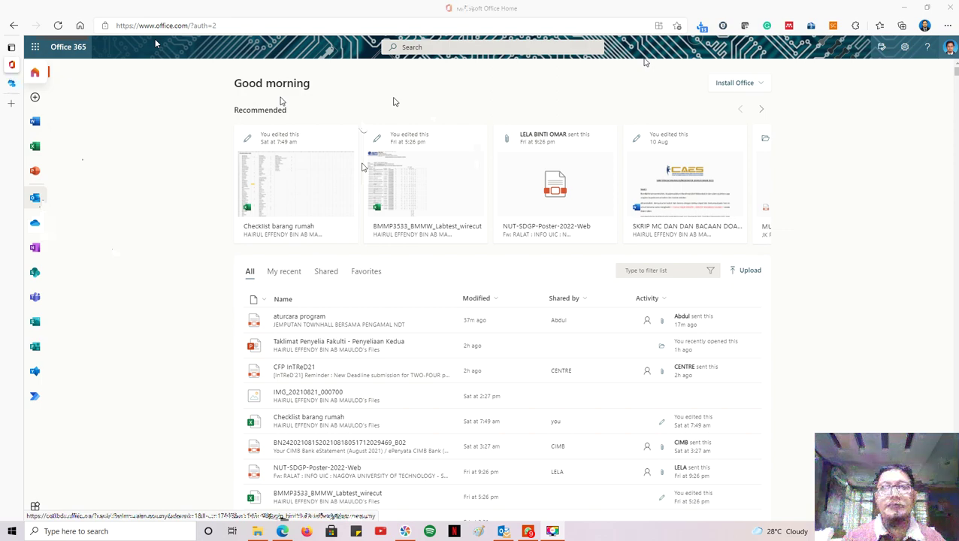
Step: Open the Outlook mailbox and bring up the Office app launcher
{"action": "left_click", "coordinate": [35, 197]}
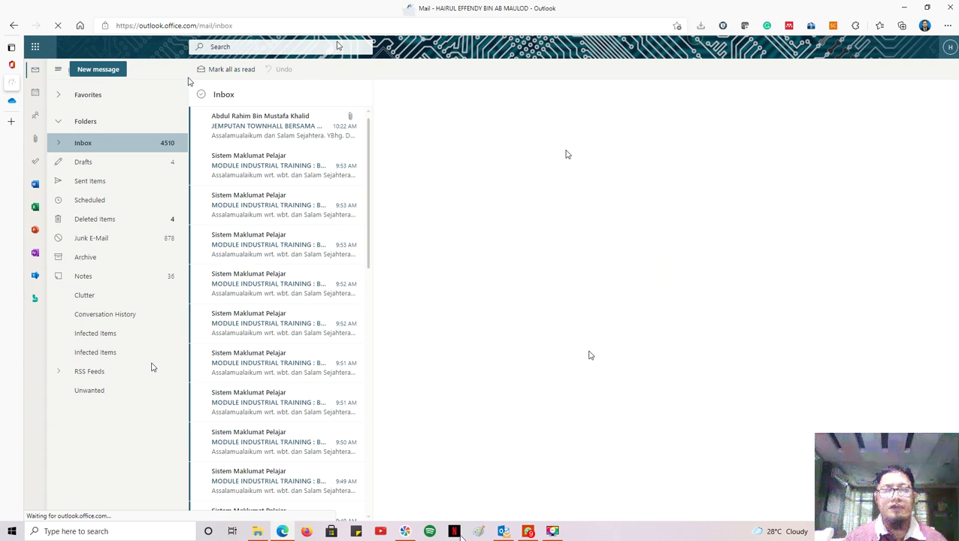
{"action": "left_click", "coordinate": [35, 46]}
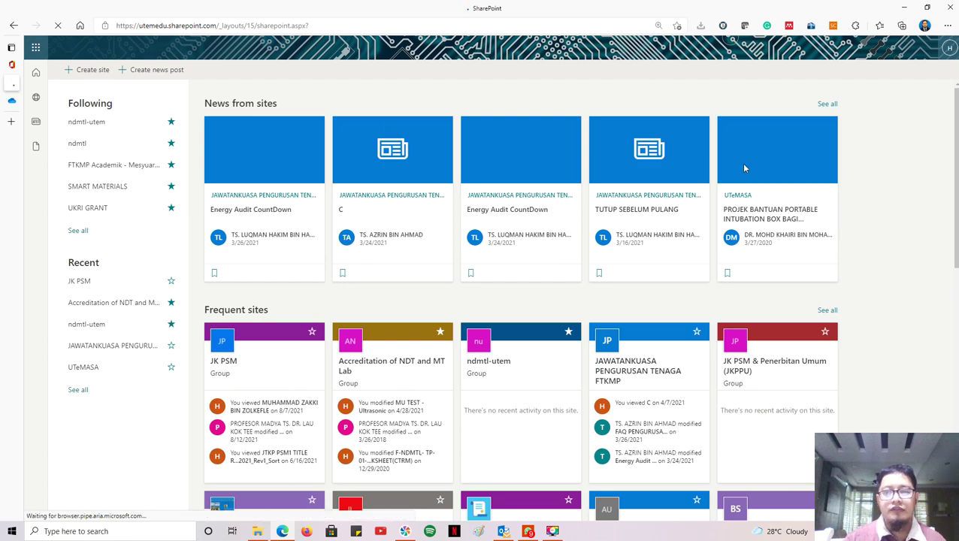
Step: Scroll the SharePoint start page down to the frequent and suggested sites
{"action": "scroll", "coordinate": [448, 216], "scroll_direction": "down", "scroll_amount": 1}
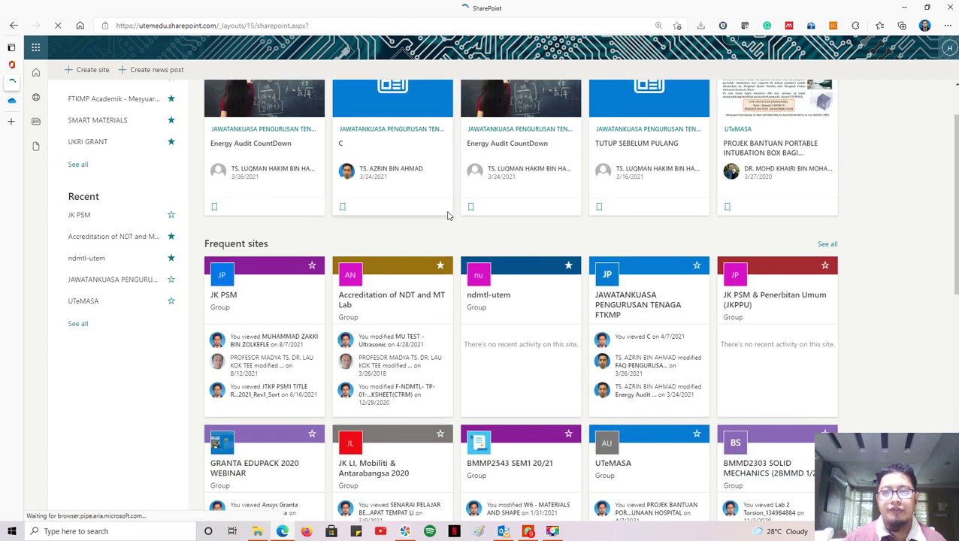
{"action": "scroll", "coordinate": [448, 216], "scroll_direction": "down", "scroll_amount": 1}
{"action": "scroll", "coordinate": [687, 360], "scroll_direction": "up", "scroll_amount": 2}
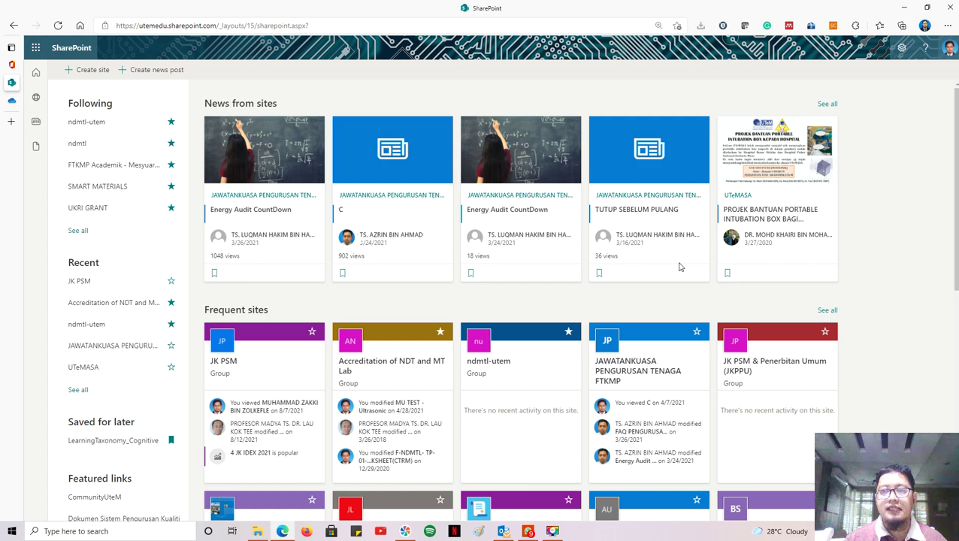
{"action": "scroll", "coordinate": [680, 267], "scroll_direction": "down", "scroll_amount": 1}
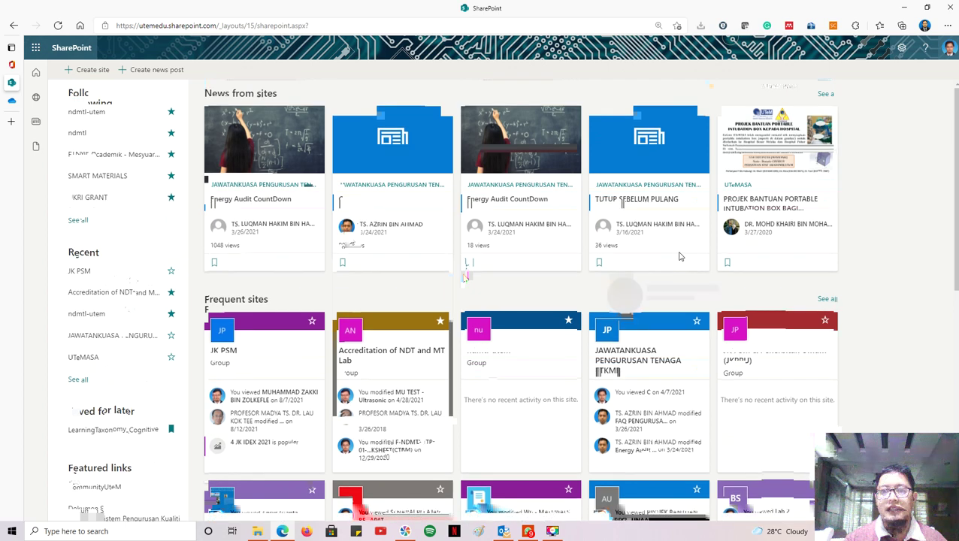
{"action": "scroll", "coordinate": [679, 257], "scroll_direction": "down", "scroll_amount": 6}
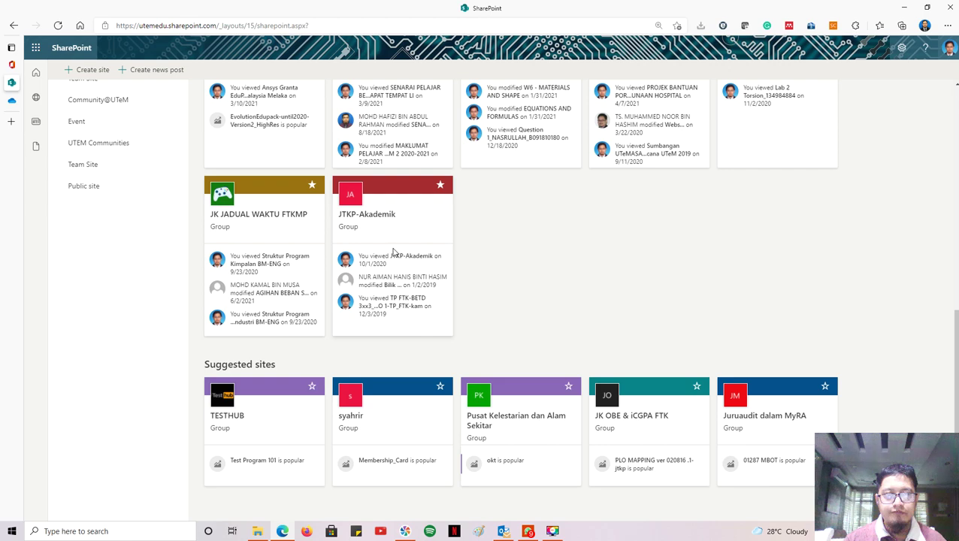
Step: Open the JTKP-Akademik site and its Documents library
{"action": "left_click", "coordinate": [376, 218]}
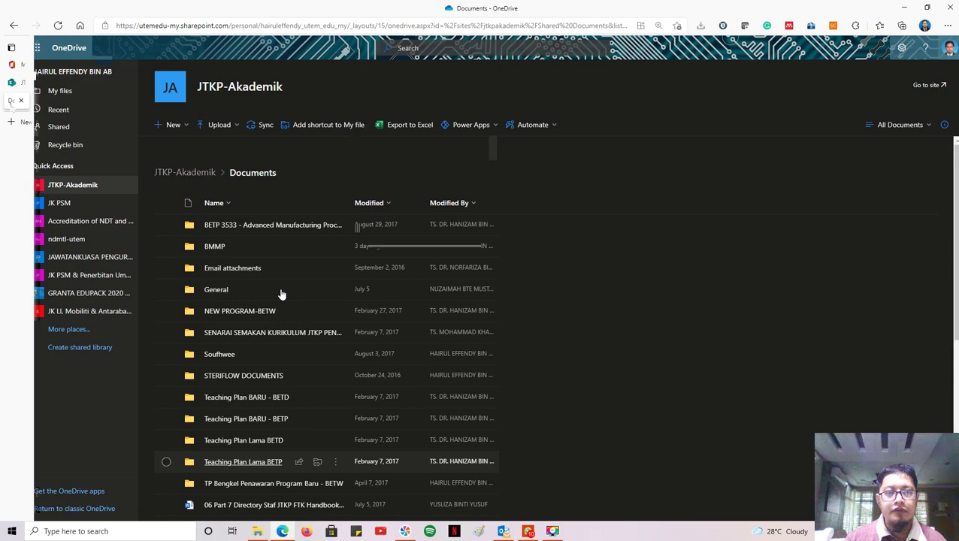
Step: Go from Office Home to OneDrive My files and scroll through the personal files
{"action": "left_click", "coordinate": [11, 65]}
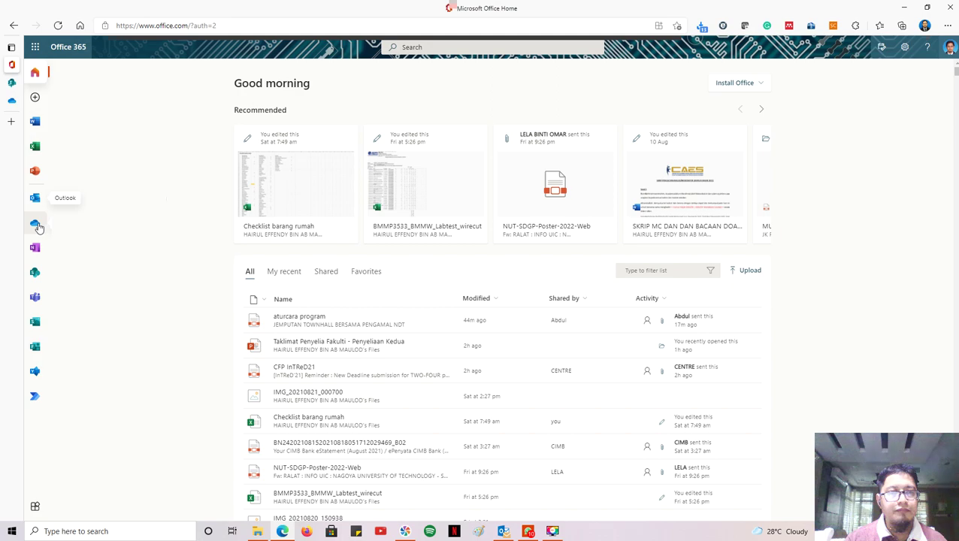
{"action": "left_click", "coordinate": [36, 225]}
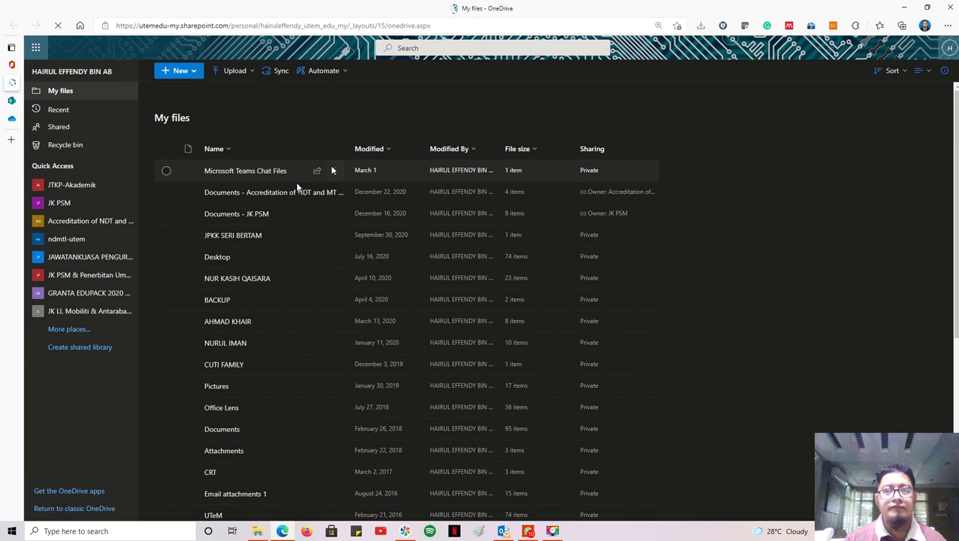
{"action": "scroll", "coordinate": [279, 206], "scroll_direction": "down", "scroll_amount": 3}
{"action": "scroll", "coordinate": [278, 206], "scroll_direction": "down", "scroll_amount": 2}
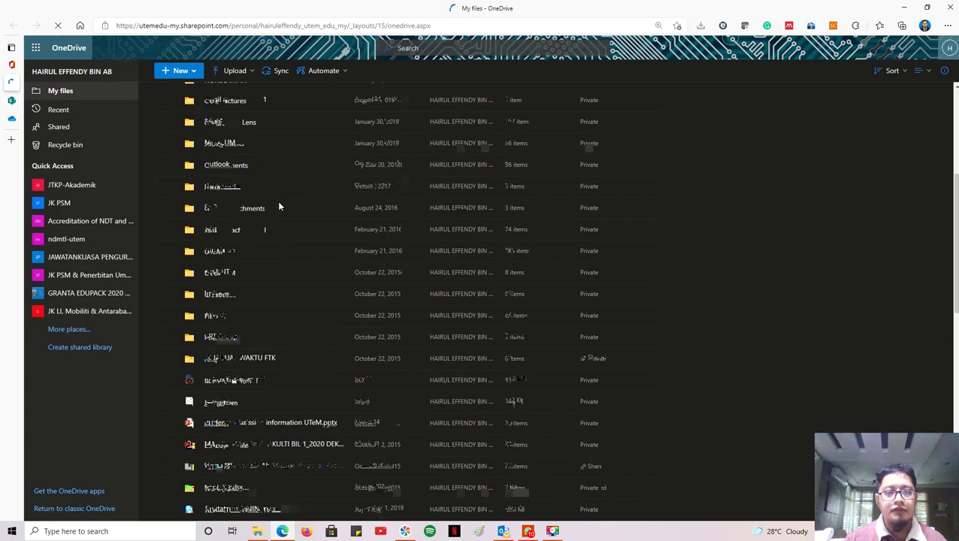